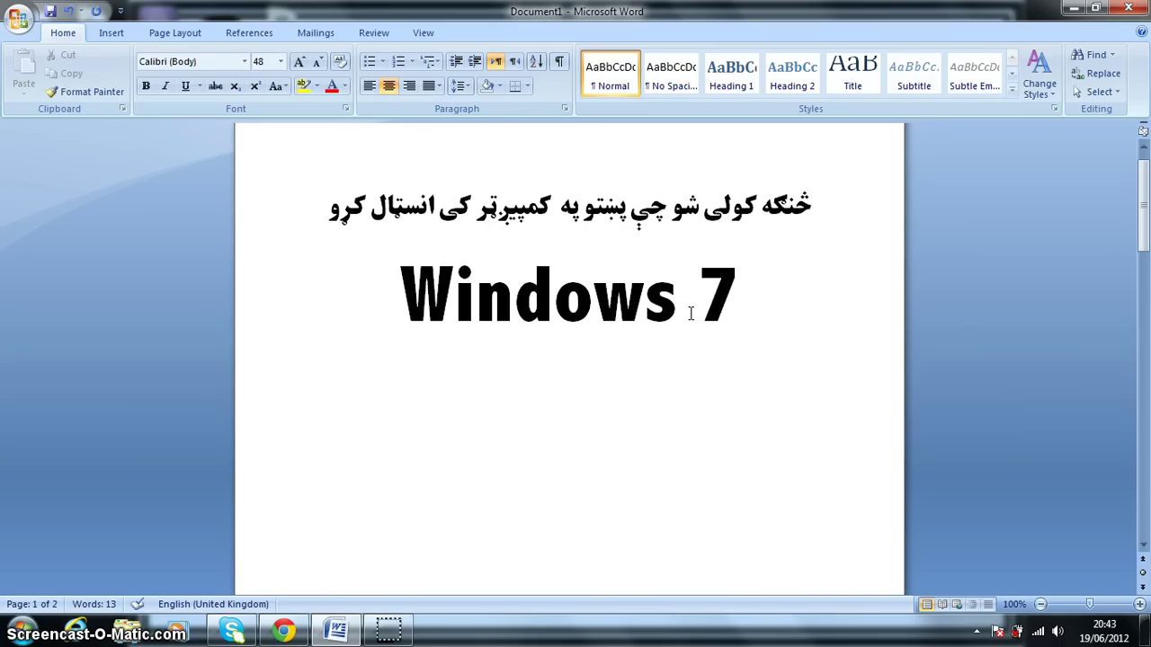
Open the Region and Language settings in the Control Panel.
left_click(703, 361)
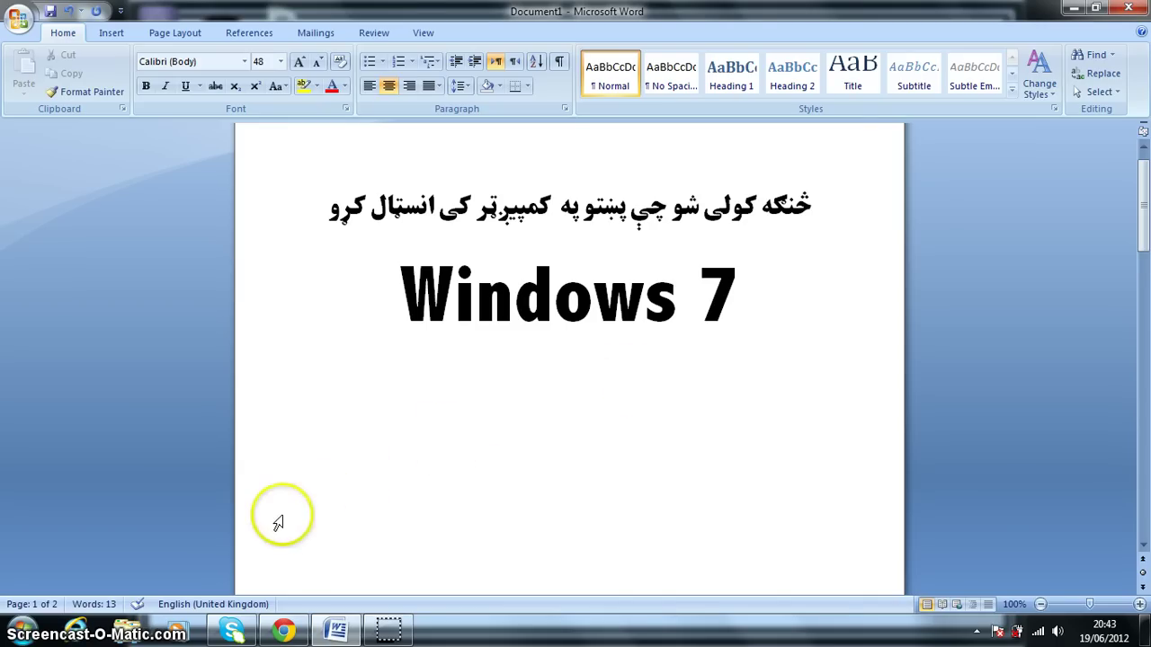
left_click(22, 632)
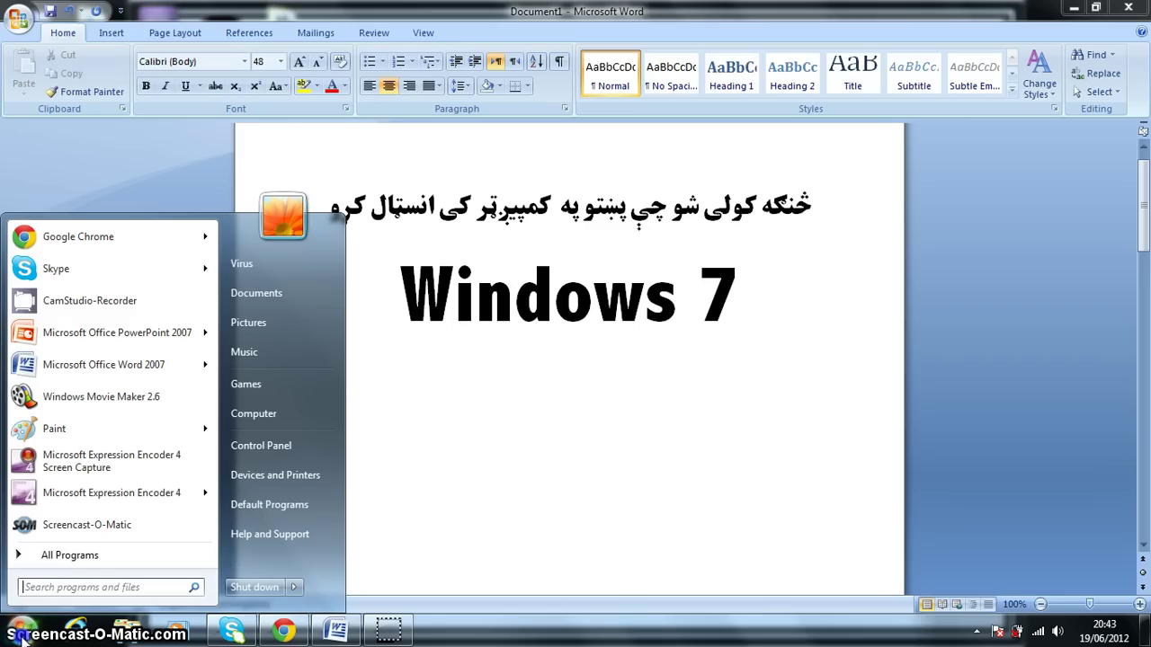
left_click(288, 449)
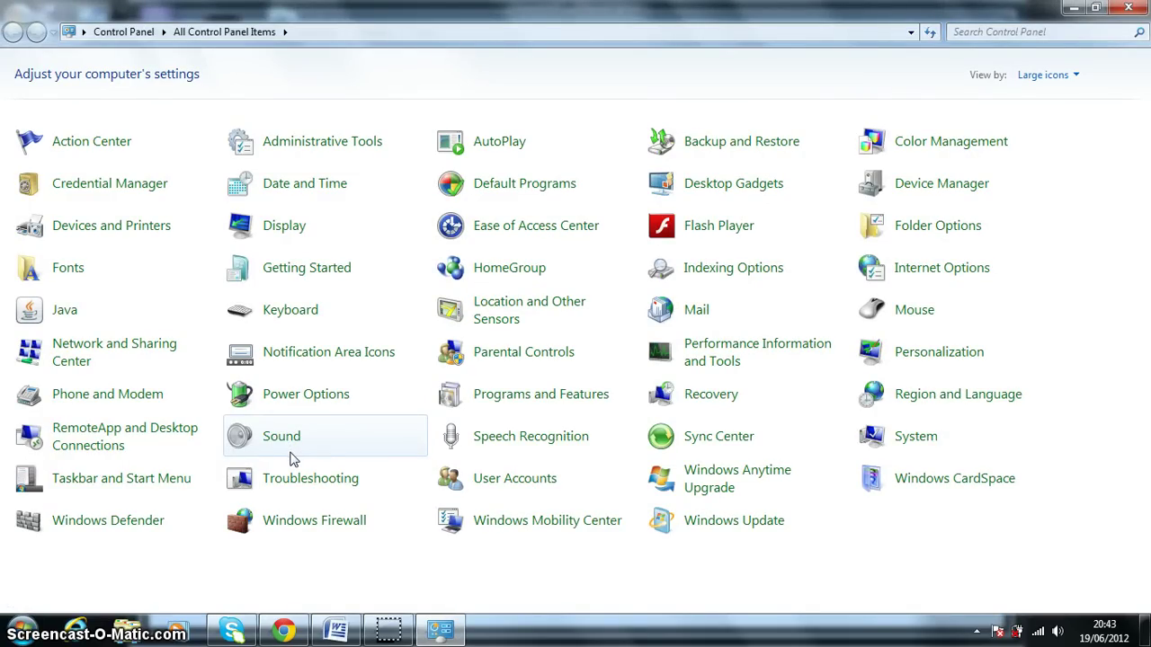
left_click(301, 463)
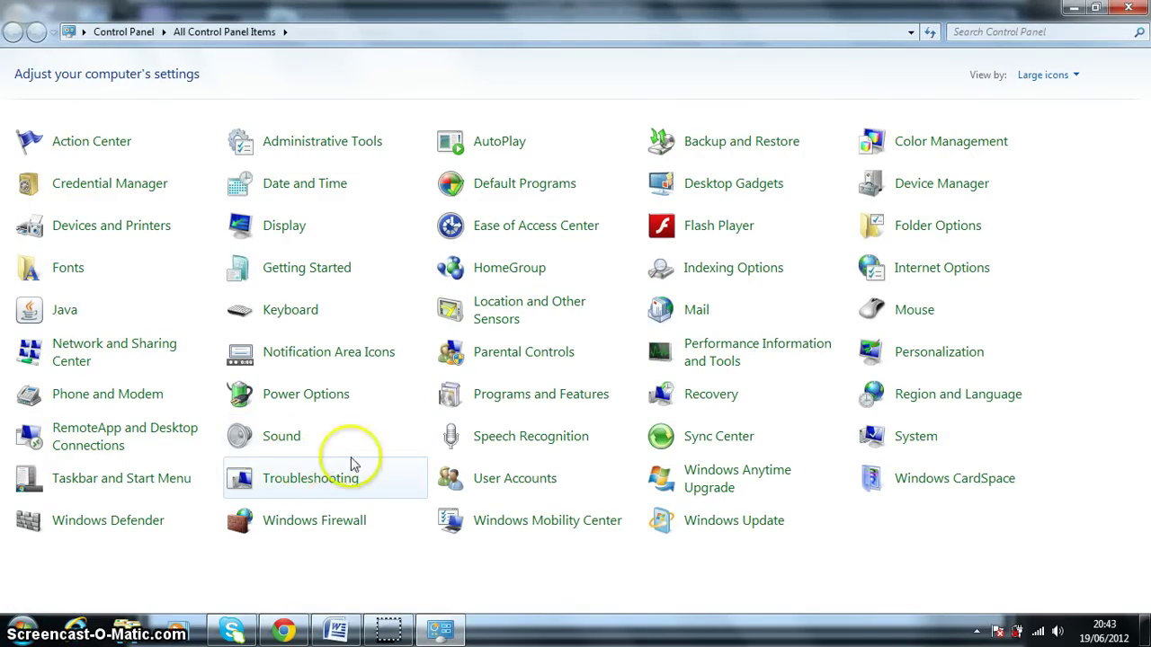
left_click(971, 409)
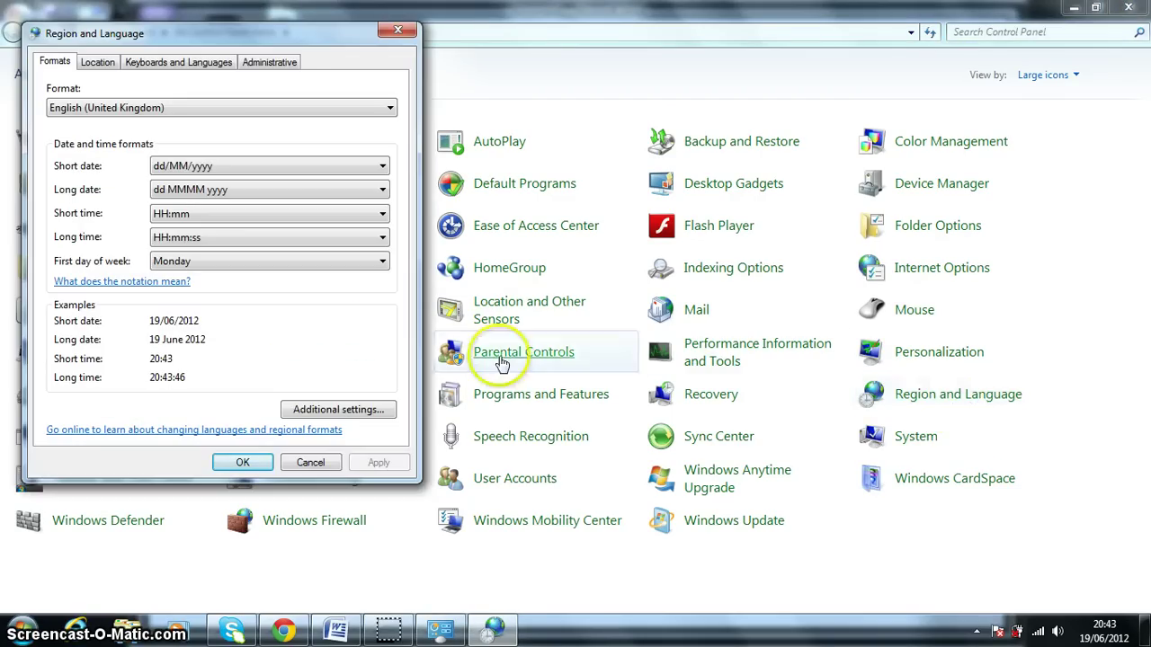
left_click(307, 334)
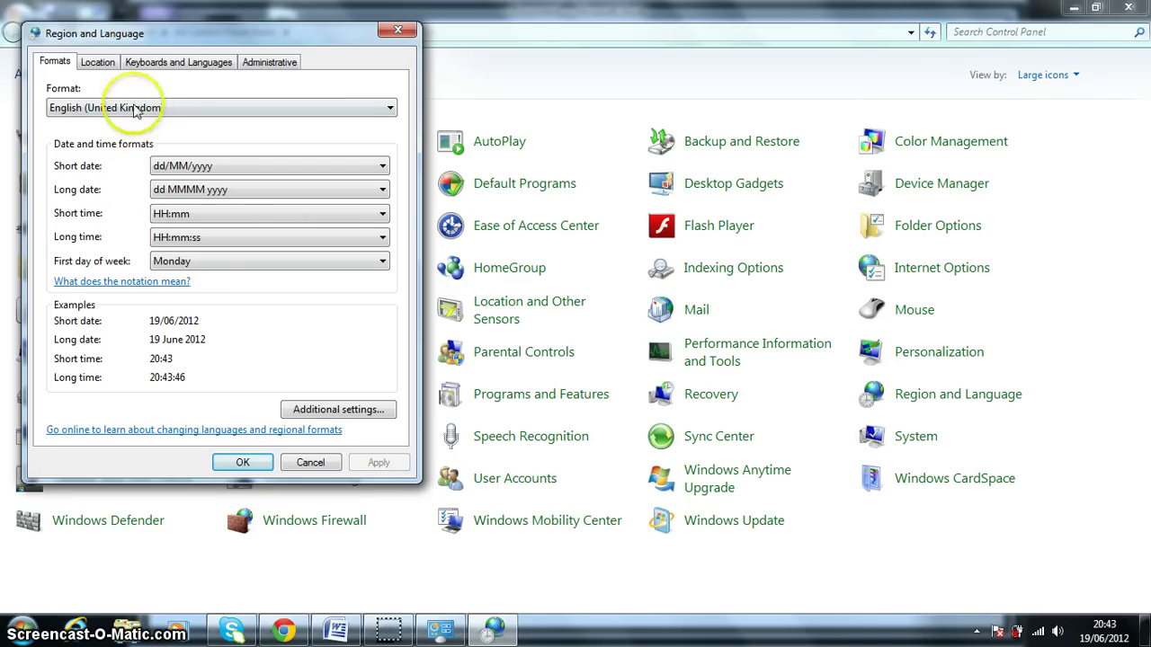
Open the keyboard and input language services and bring up the list of input languages that can be added.
left_click(189, 71)
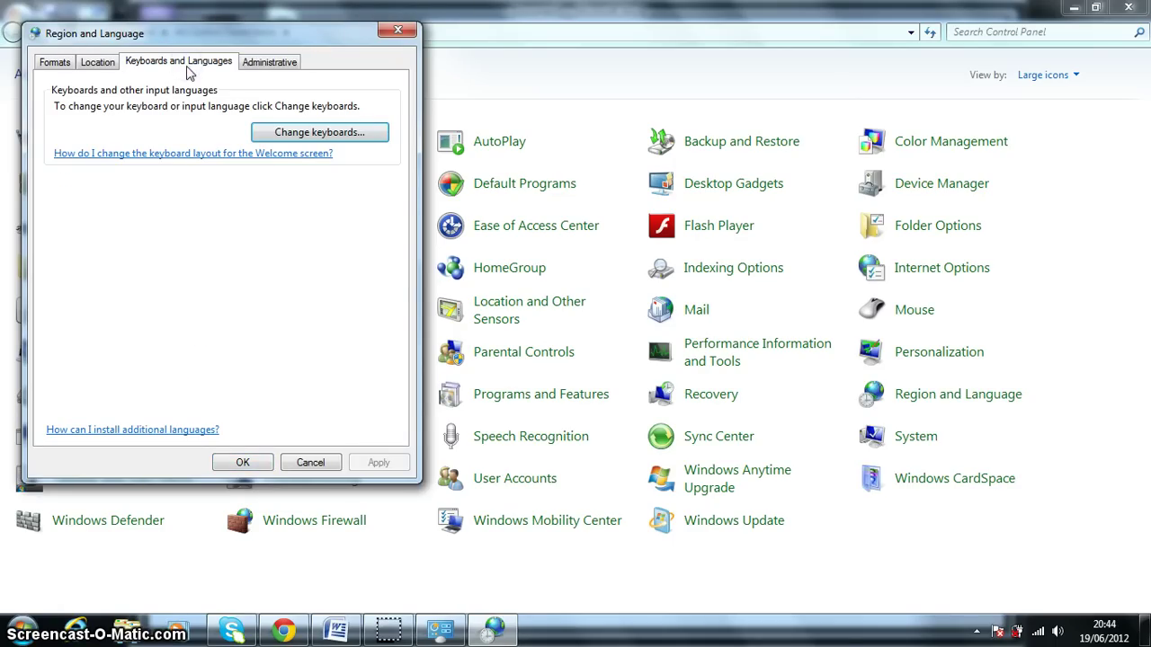
left_click(272, 136)
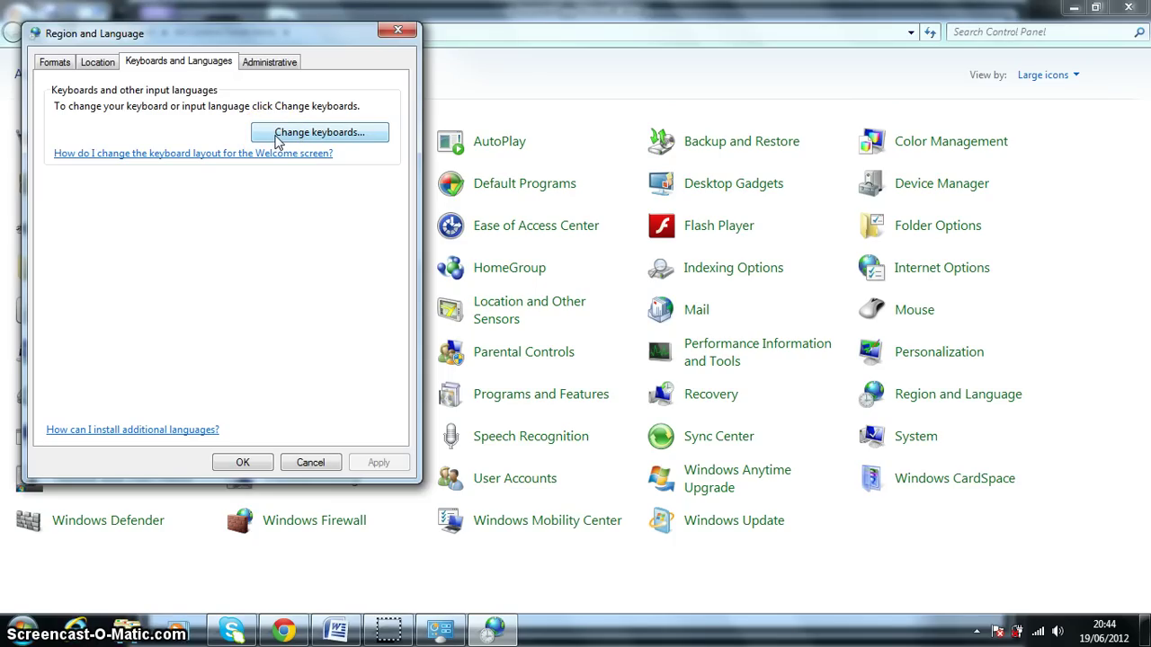
left_click(278, 137)
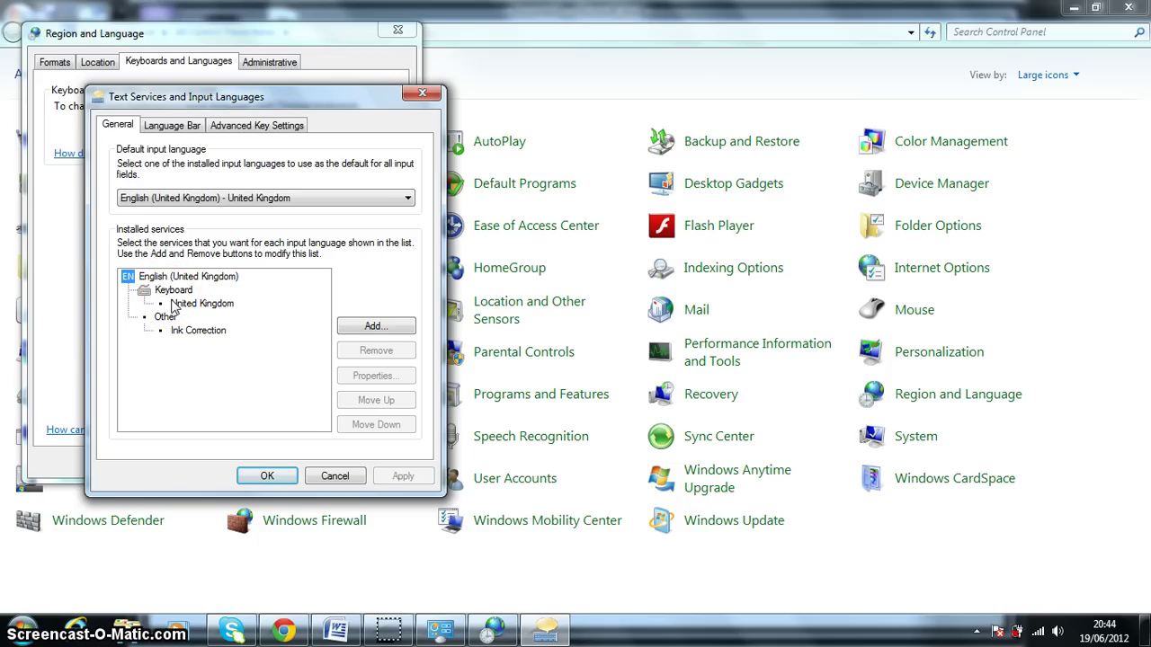
left_click(352, 338)
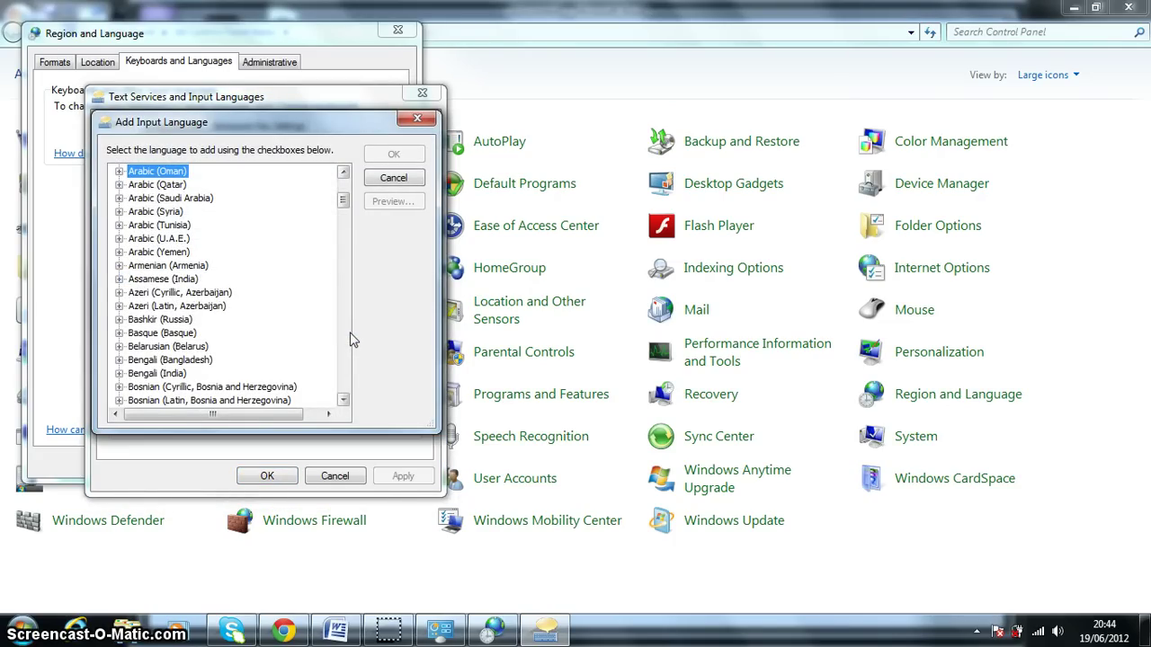
Find Pashto (Afghanistan) in the language list and select its Pashto (Afghanistan) keyboard.
left_click(339, 324)
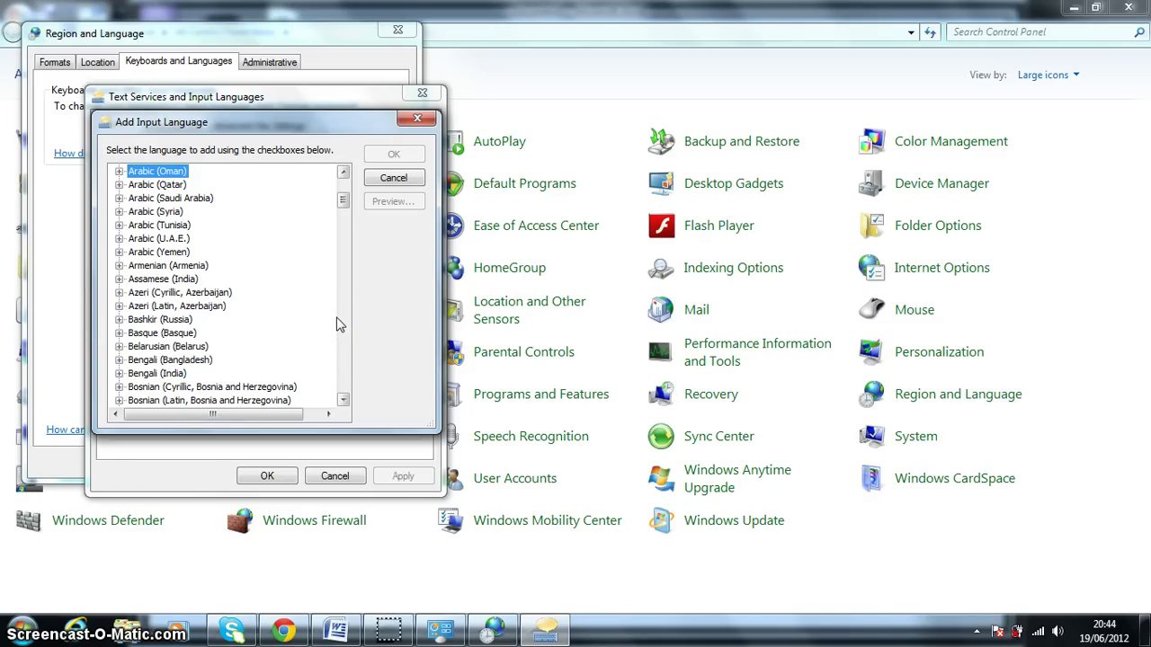
left_click(336, 330)
key("p")
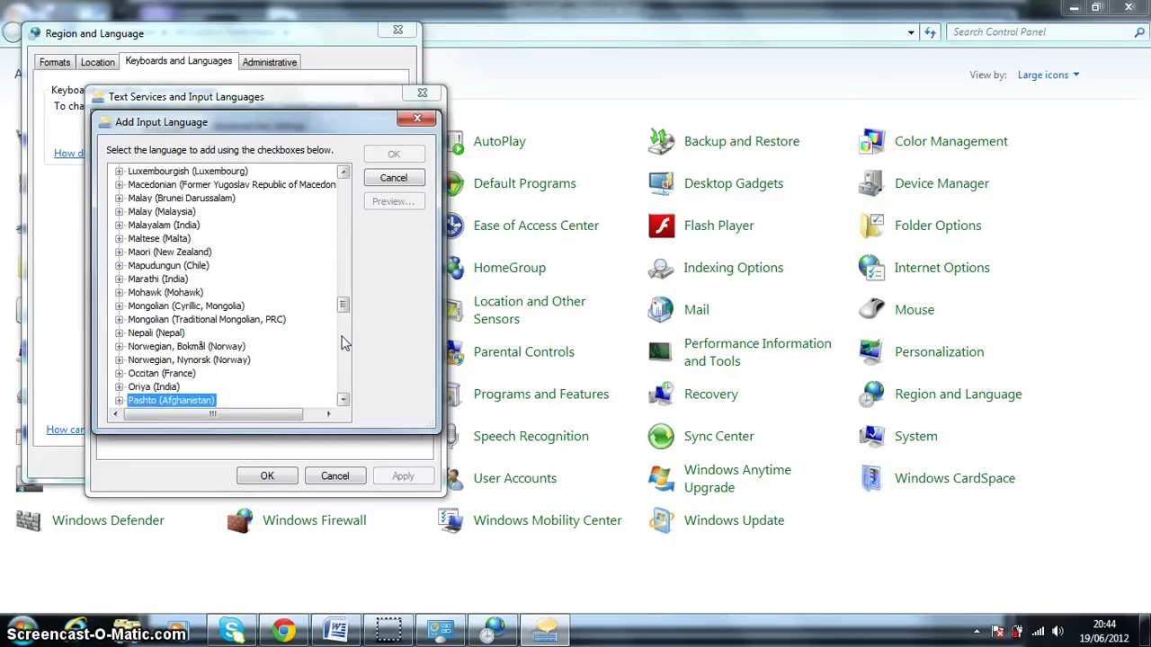
left_click(344, 401)
left_click(344, 401)
left_click(344, 401)
left_click(344, 401)
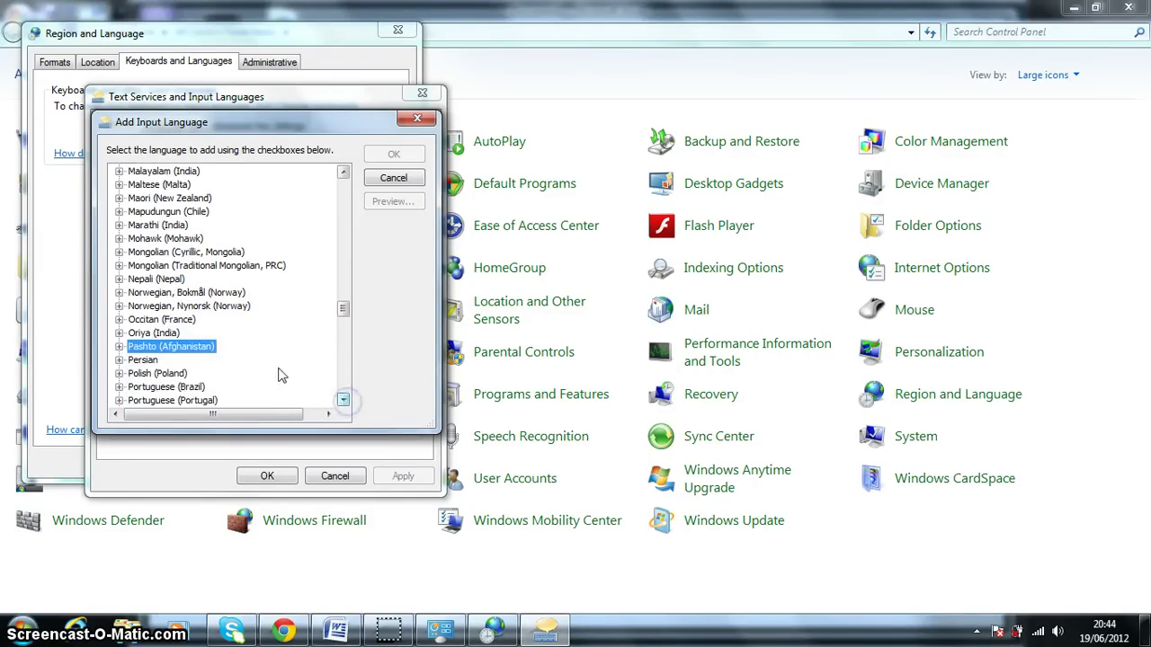
left_click(118, 347)
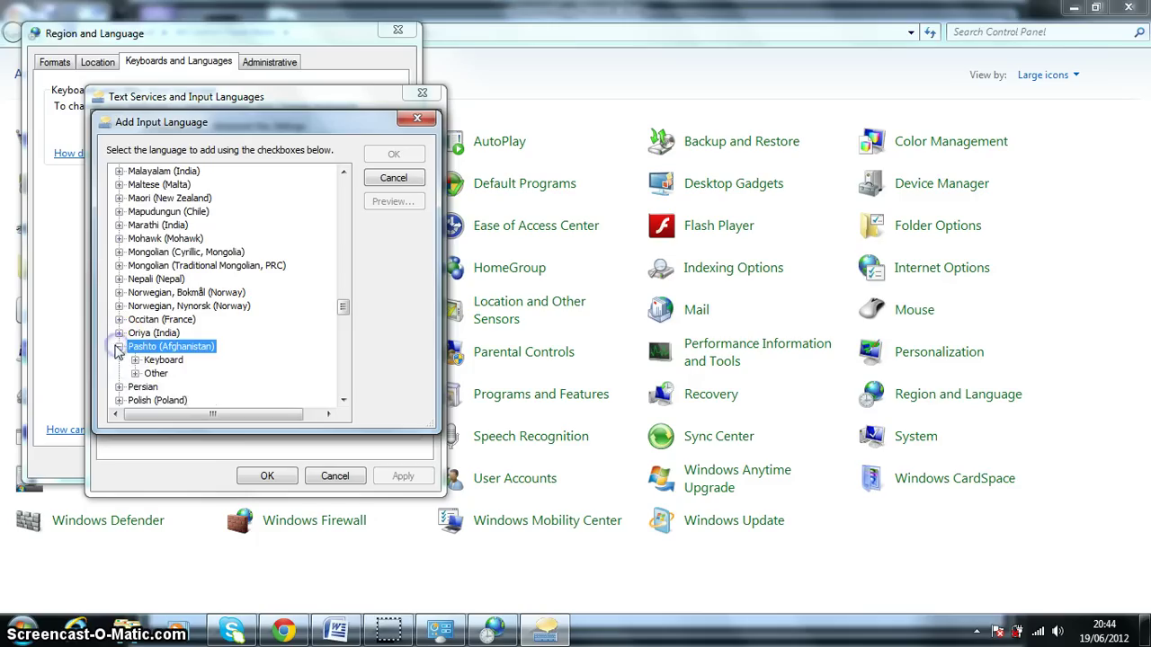
left_click(135, 360)
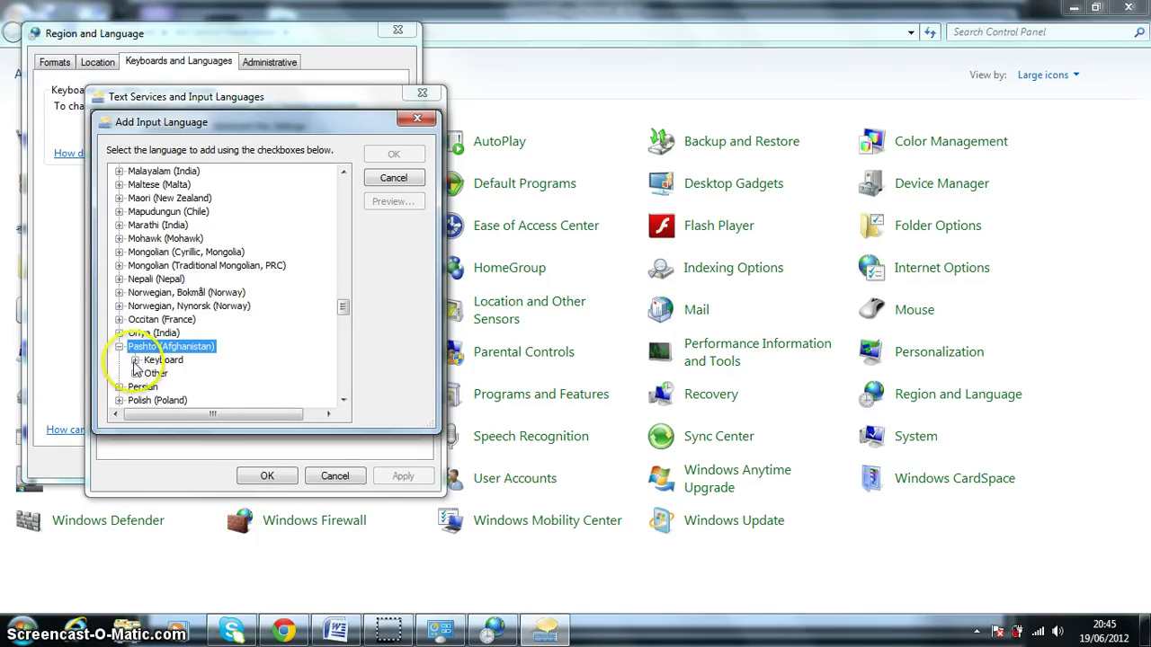
left_click(135, 360)
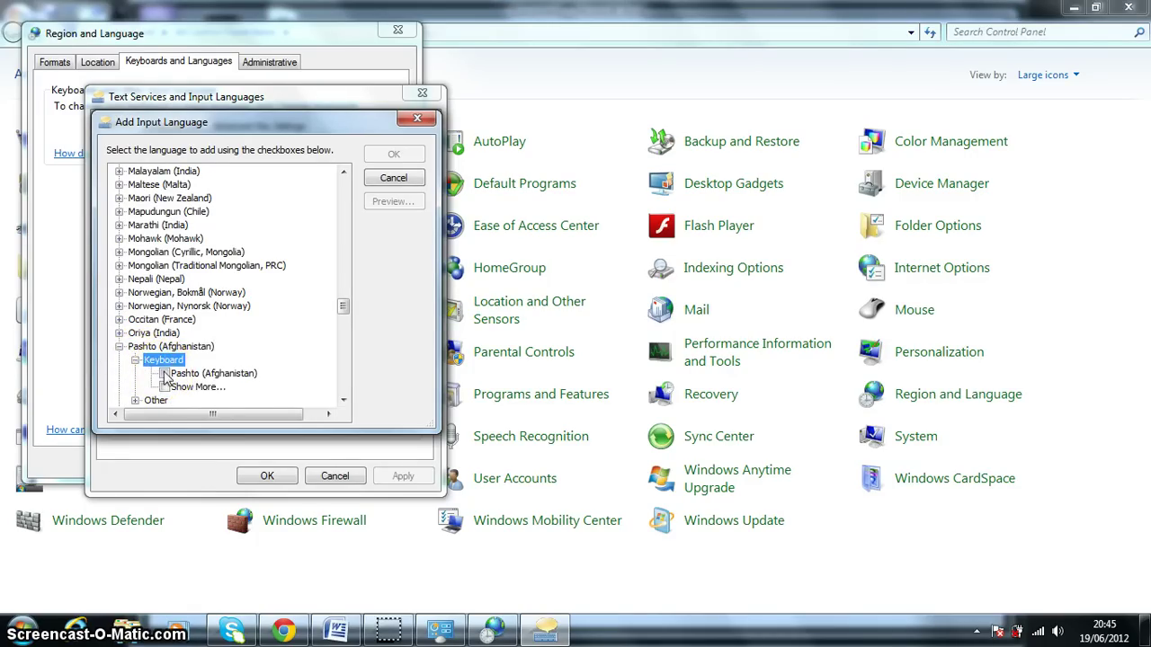
left_click(164, 374)
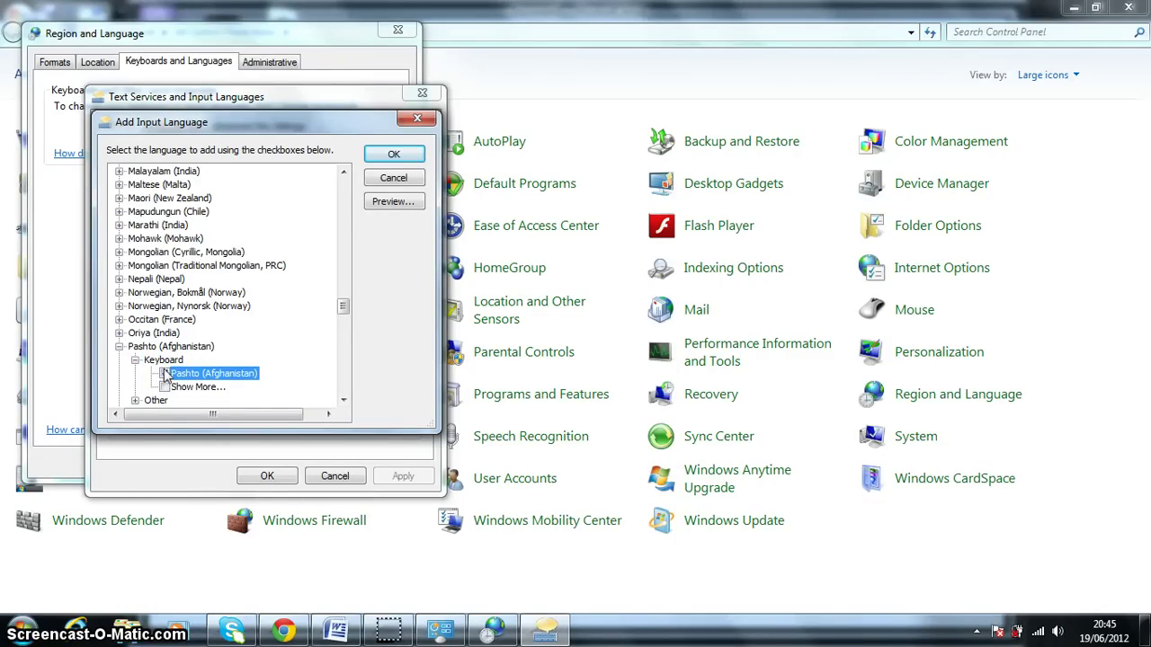
Select the Pashto (Afghanistan) keyboard under Dari (Afghanistan) too, and add the chosen keyboards to the installed services.
left_click(170, 368)
key("d")
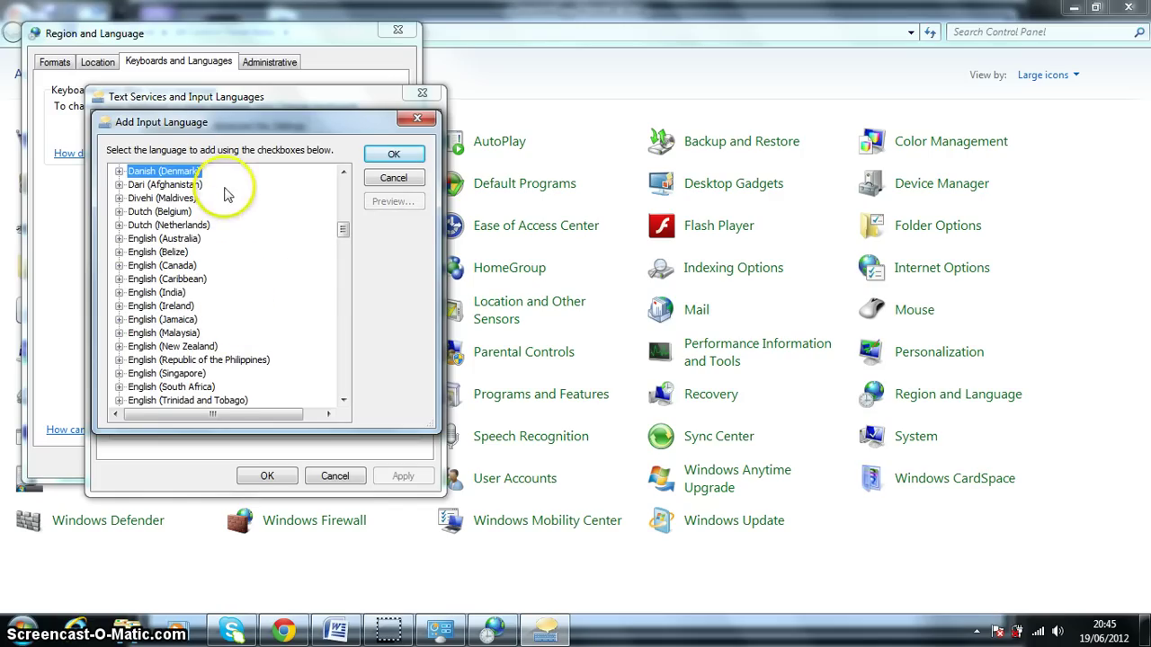
left_click(119, 185)
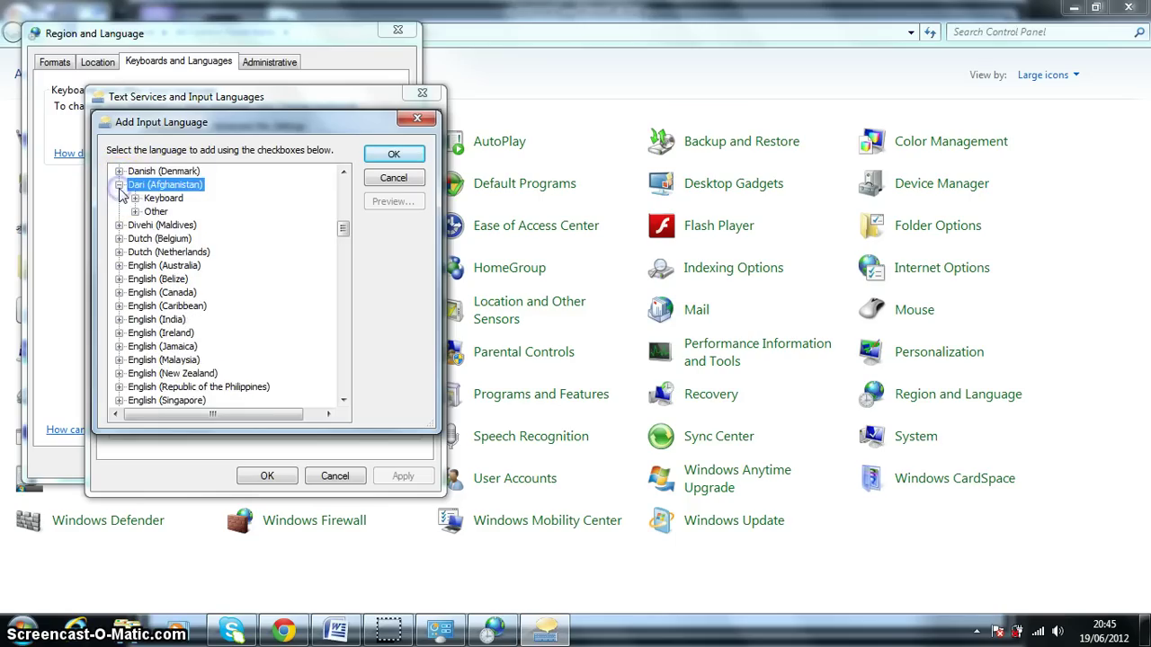
left_click(135, 198)
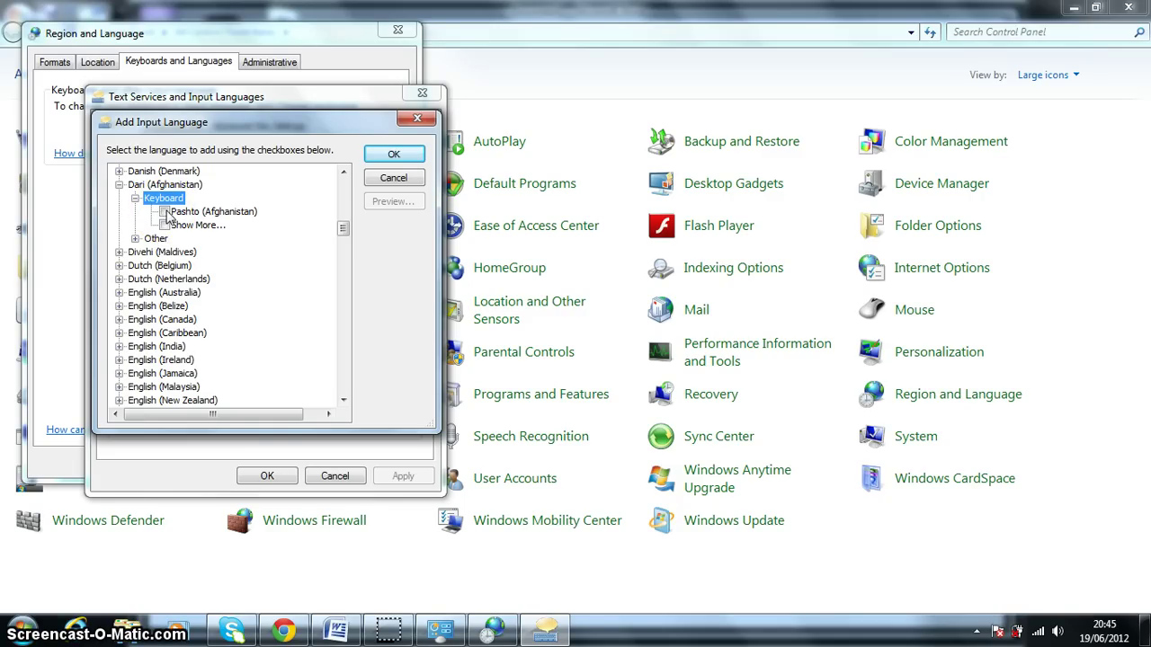
left_click(166, 212)
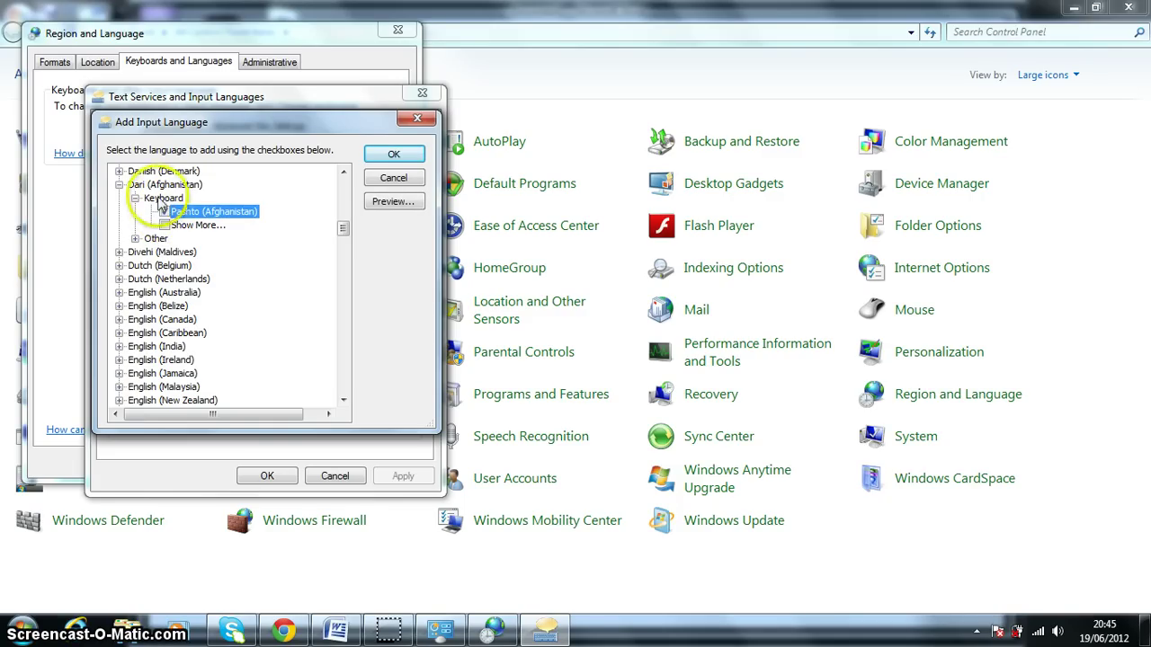
left_click(385, 157)
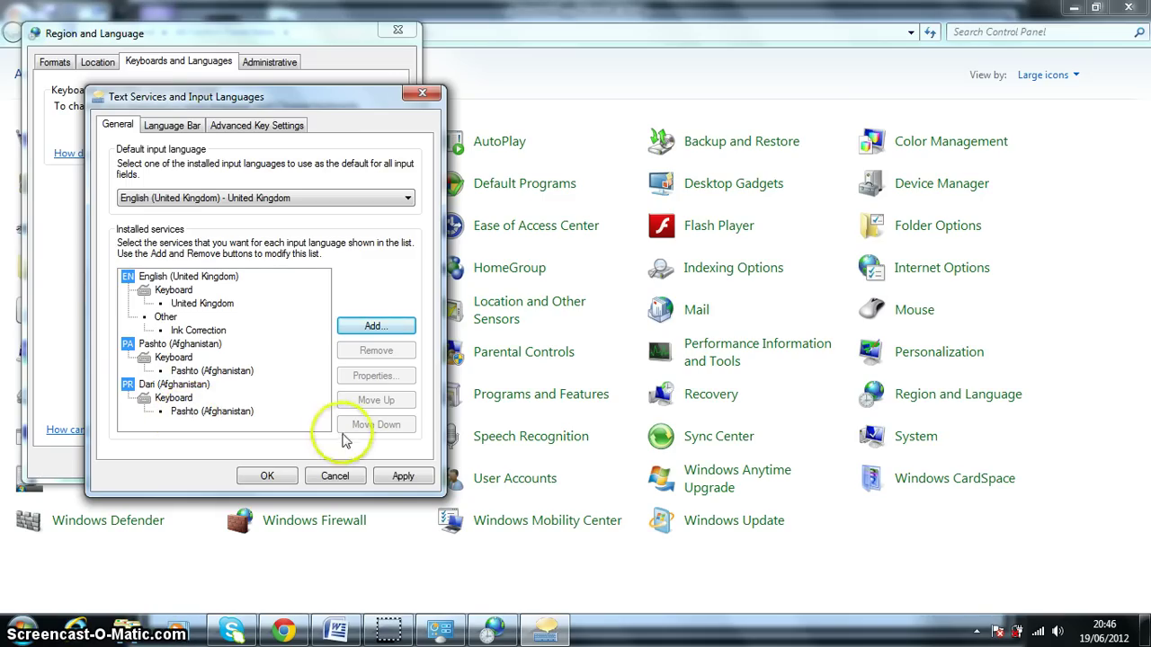
Apply the input language changes and close both the text services and the region settings with the changes accepted.
left_click(407, 477)
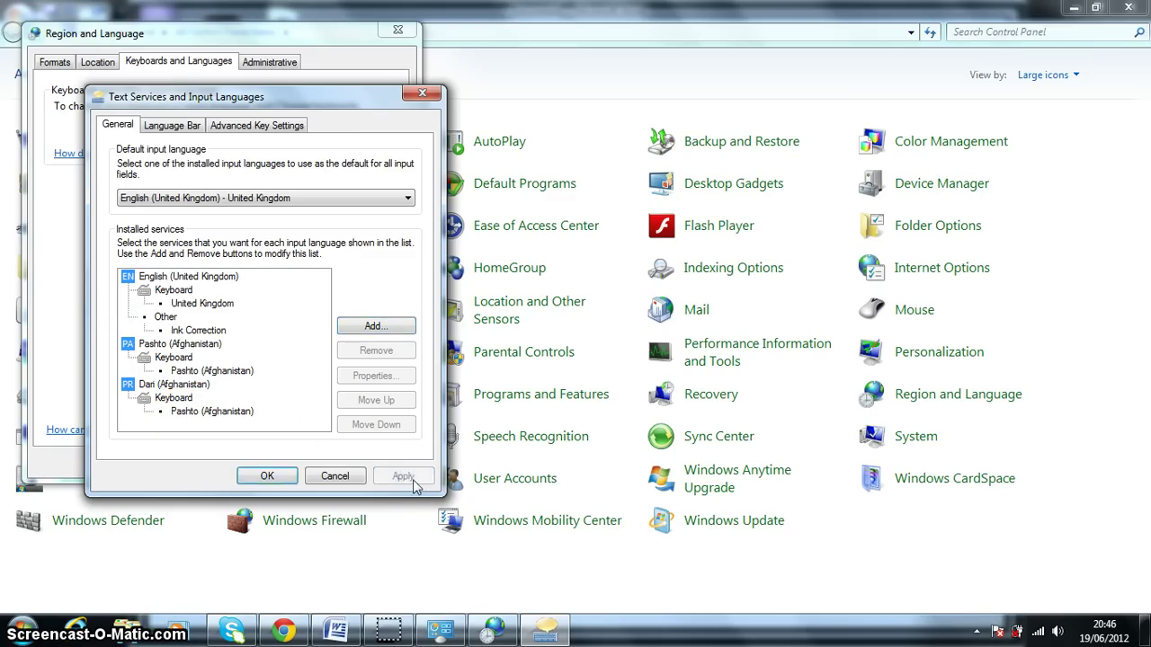
left_click(267, 476)
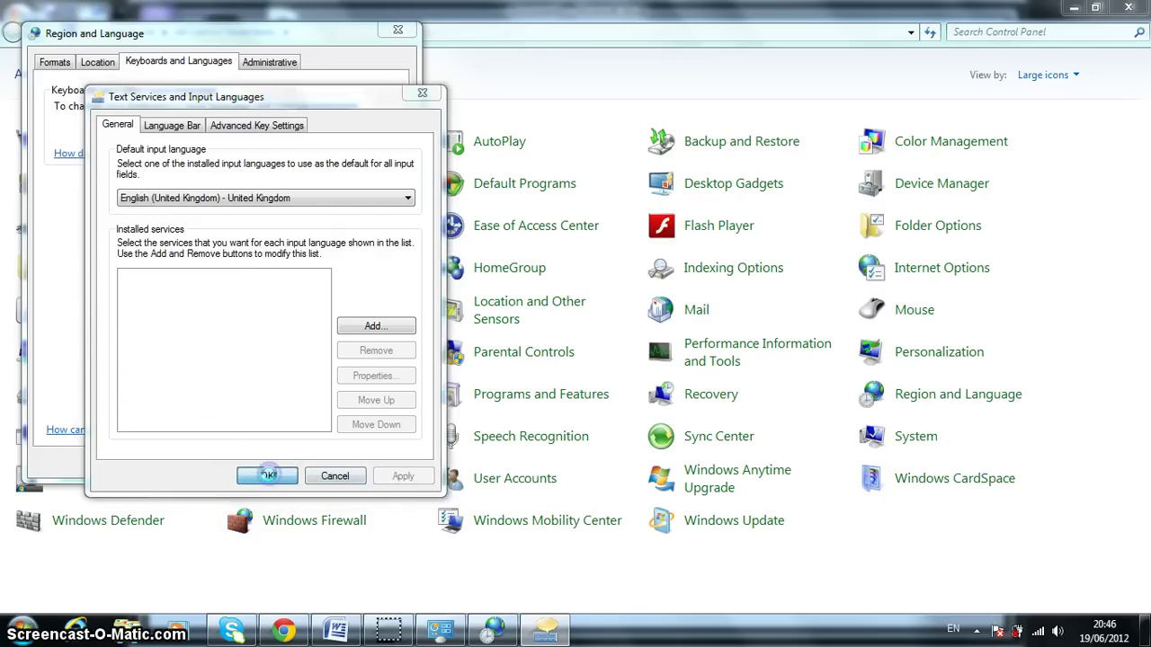
left_click(242, 463)
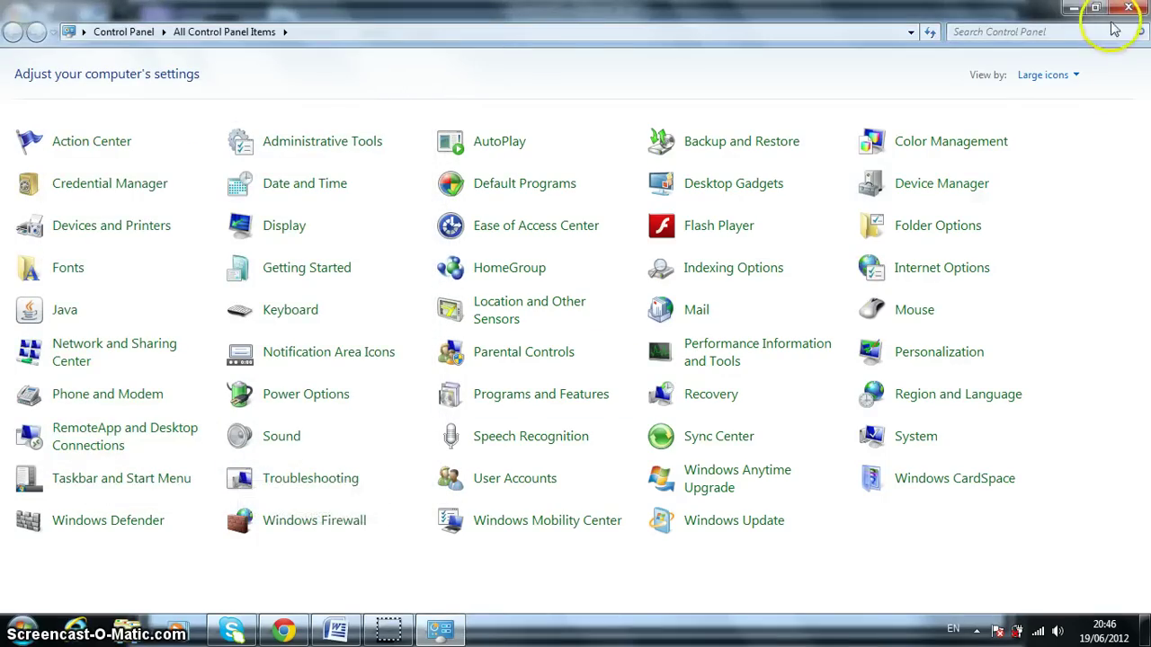
Minimize the Control Panel to return to the Word document and switch the input language from English to Pashto.
left_click(1077, 11)
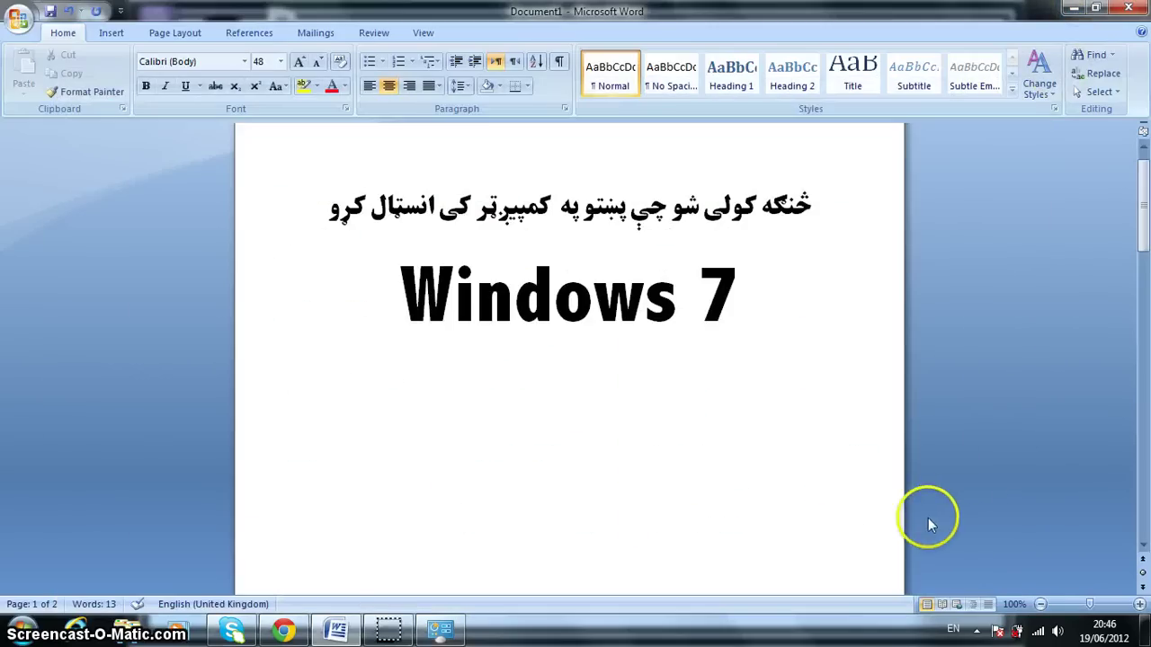
scroll(727, 482, "down", 3)
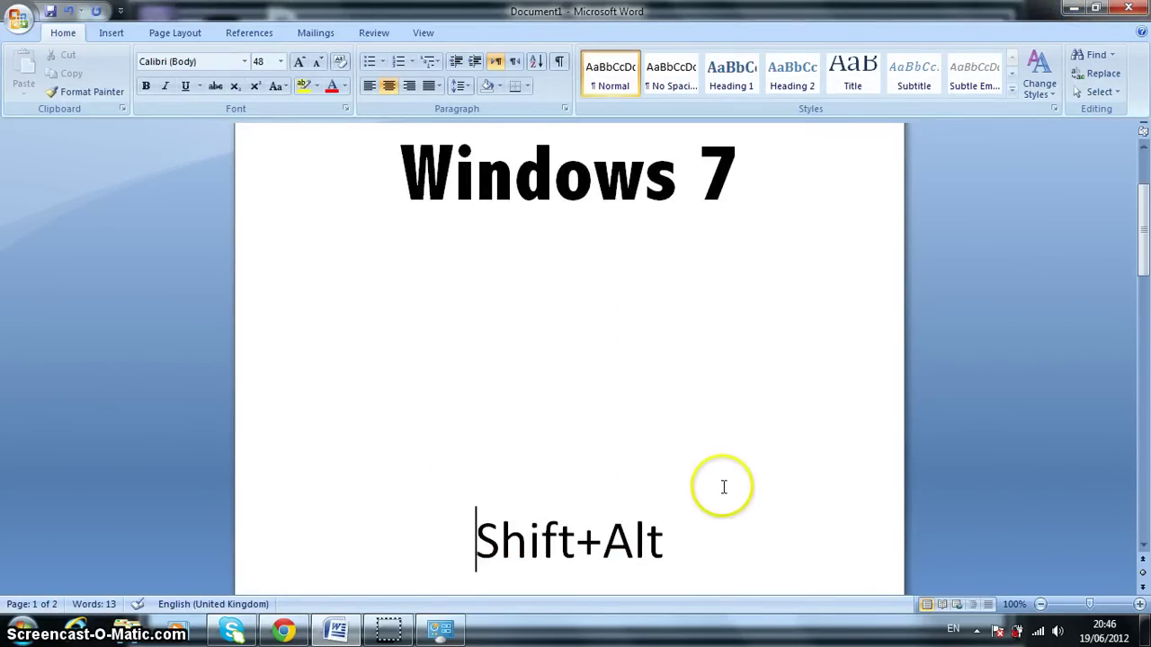
scroll(723, 486, "down", 1)
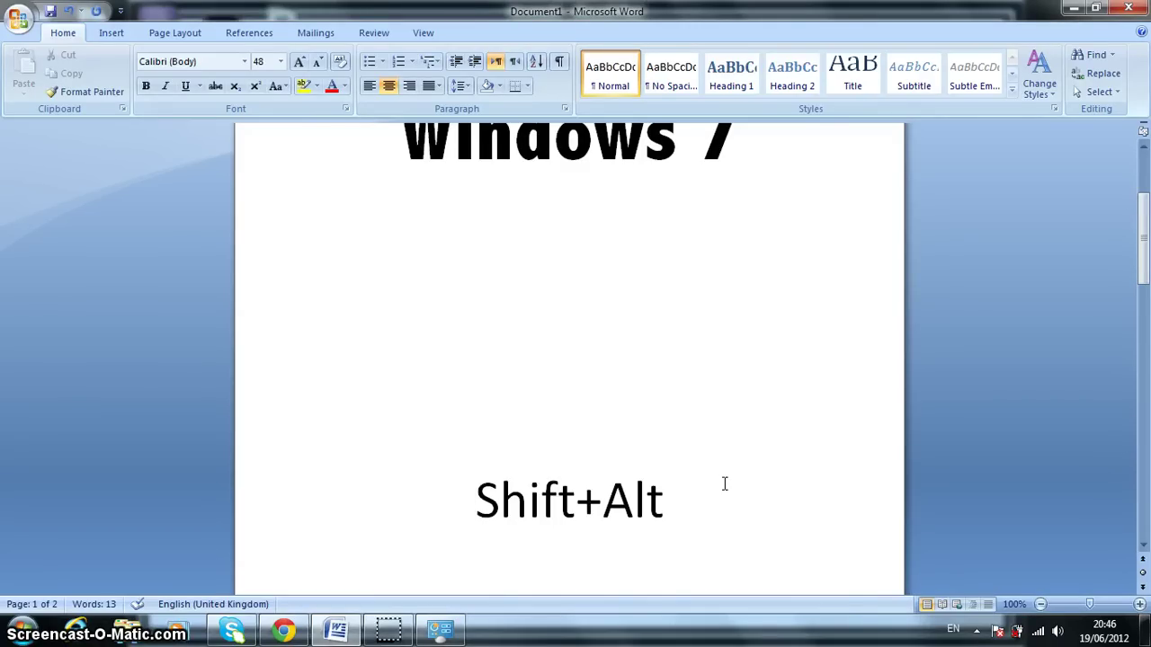
key("shift+alt")
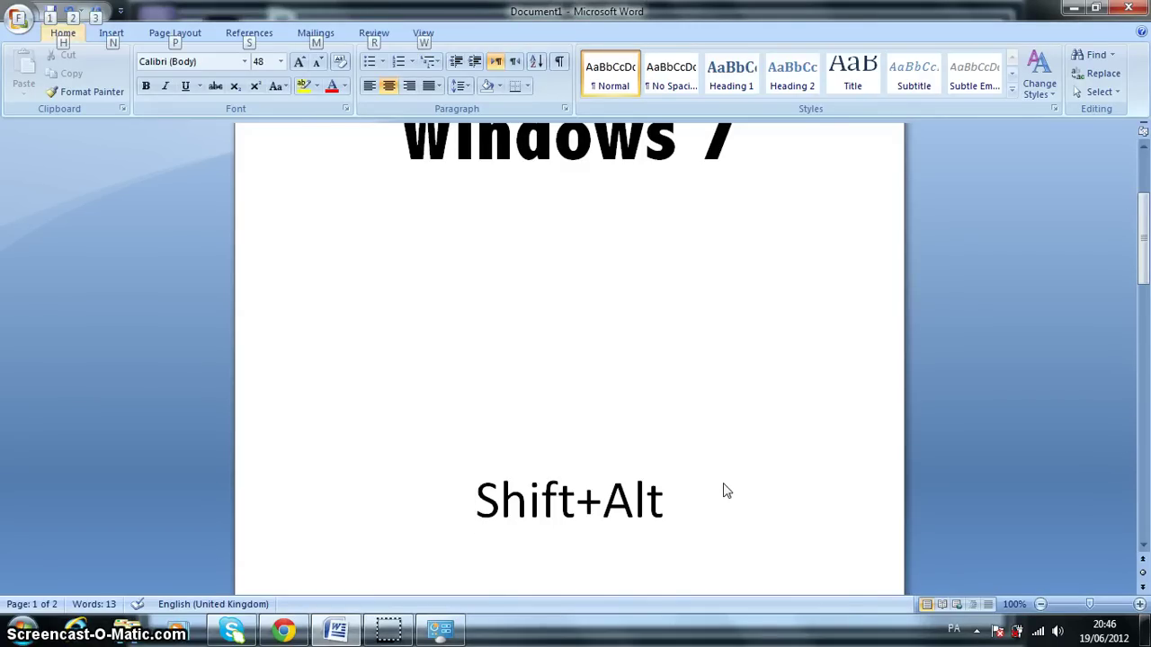